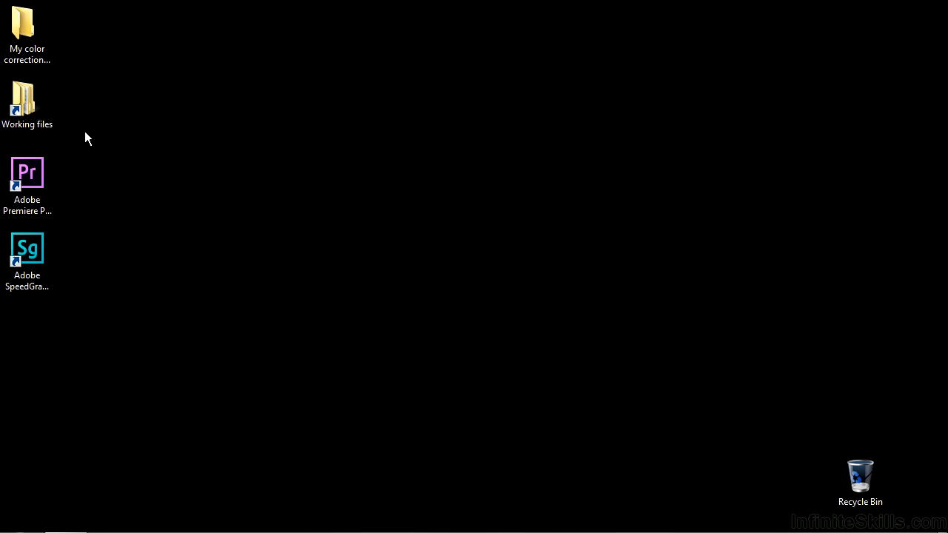
Step: Open the luma-curve.prproj project from the Premiere Pro projects folder inside Working files
double_click(49, 120)
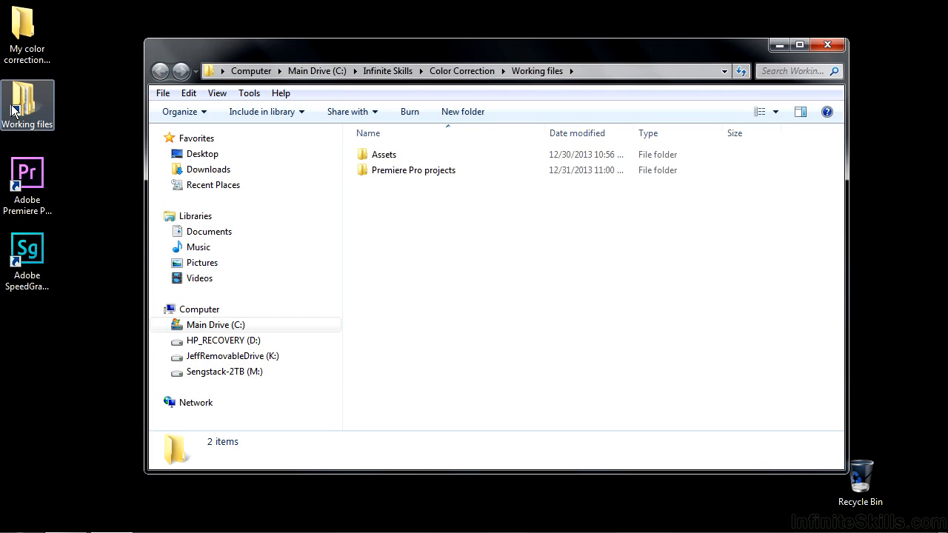
double_click(391, 171)
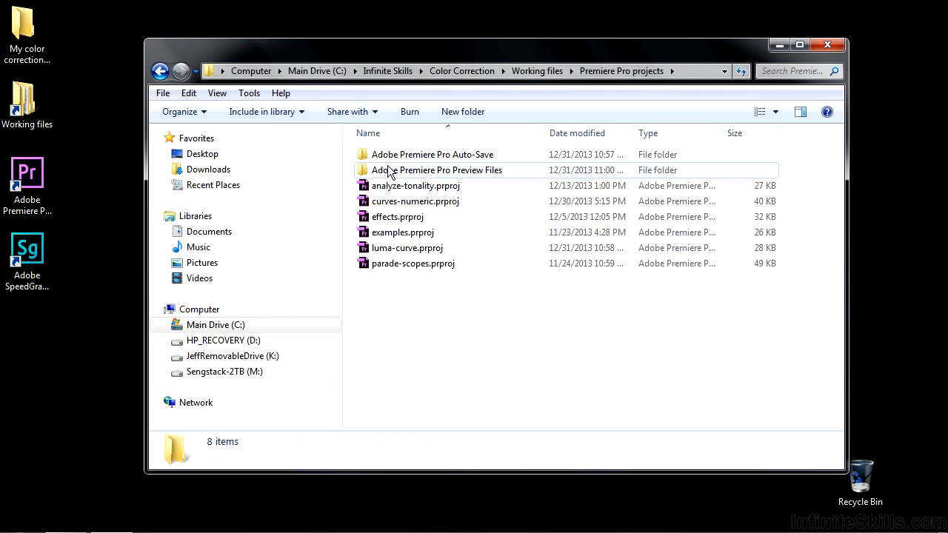
double_click(390, 249)
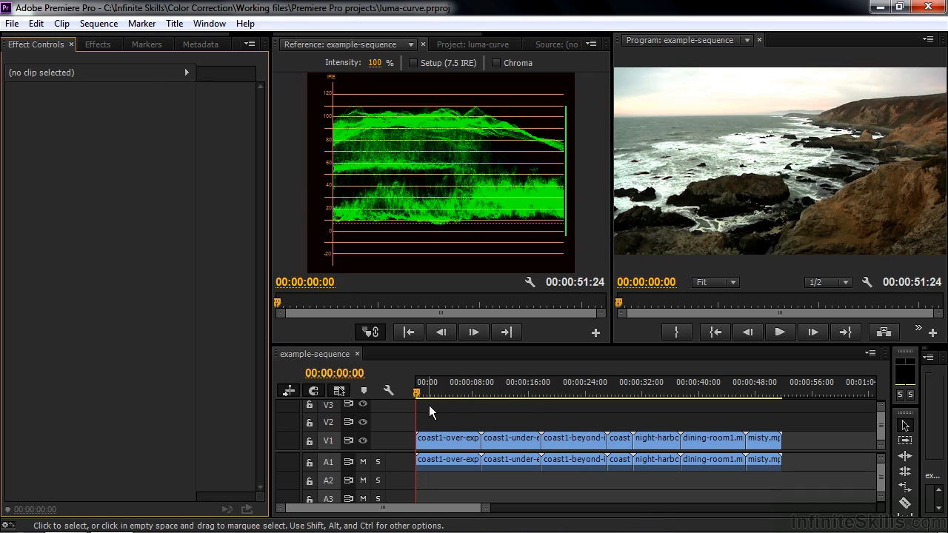
Step: Apply the Luma Curve color correction effect to all clips in example-sequence
left_click_drag(429, 405, 796, 480)
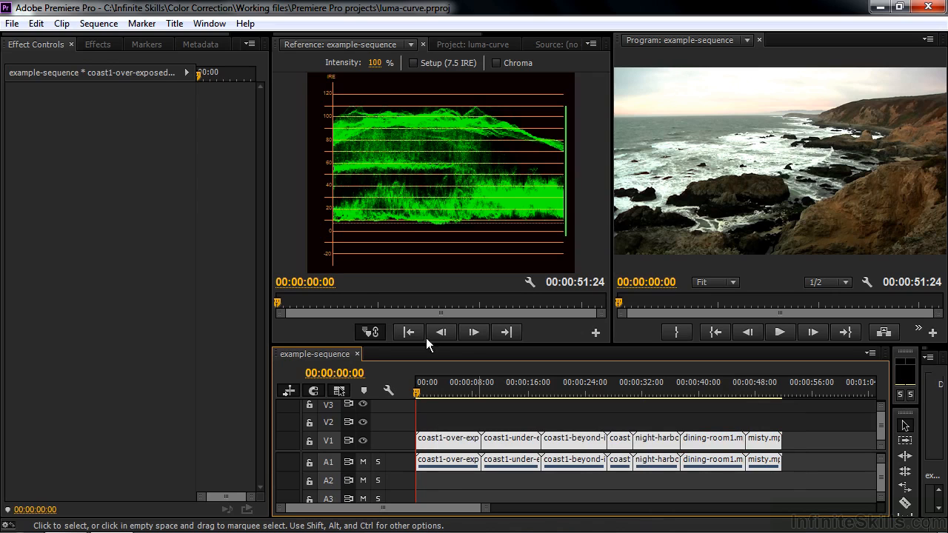
left_click(89, 45)
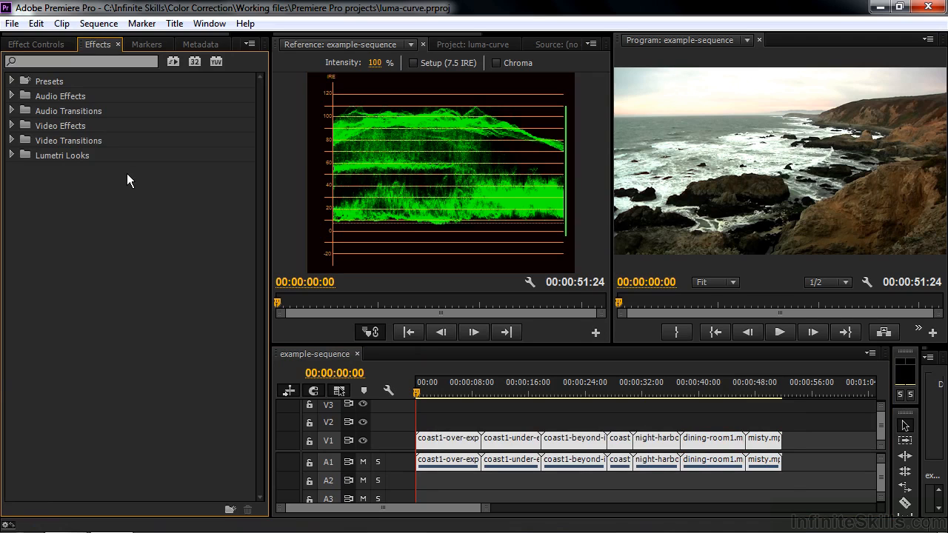
left_click(12, 125)
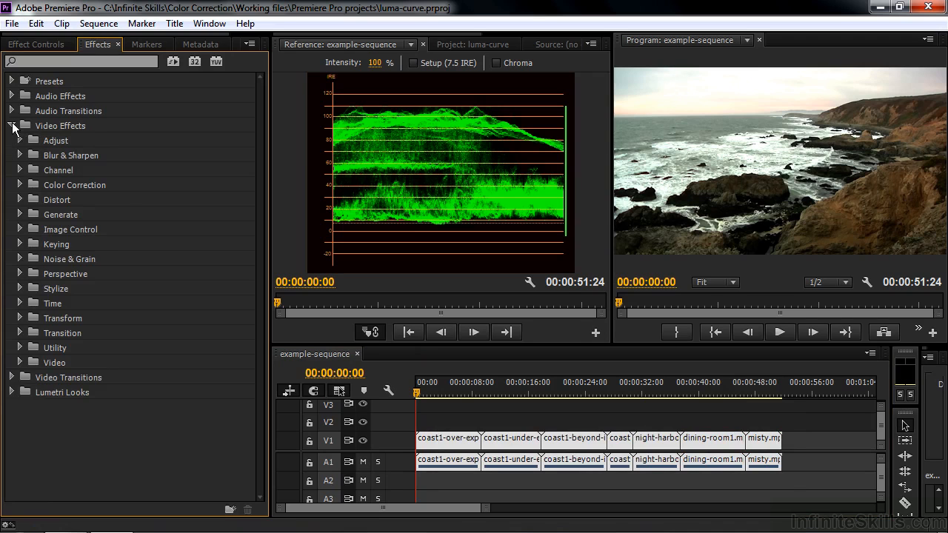
left_click(21, 184)
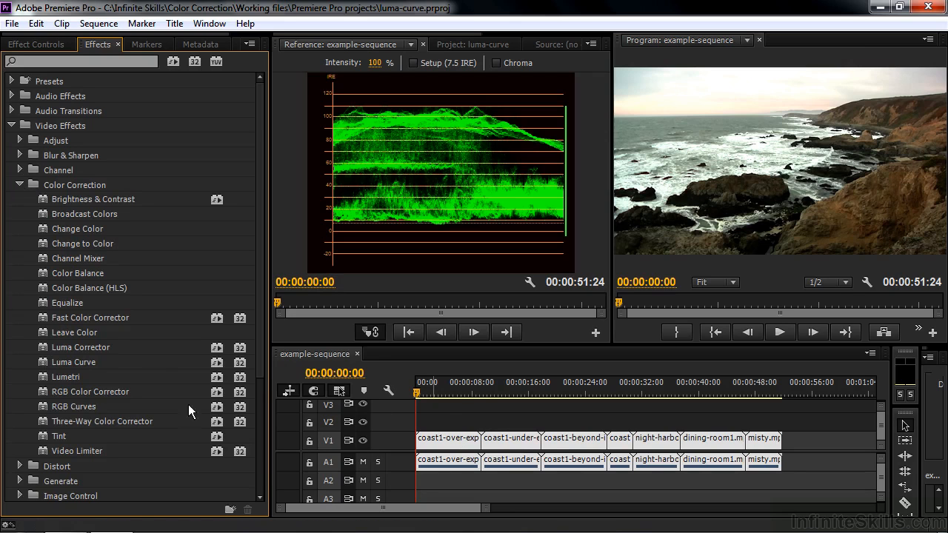
left_click(45, 360)
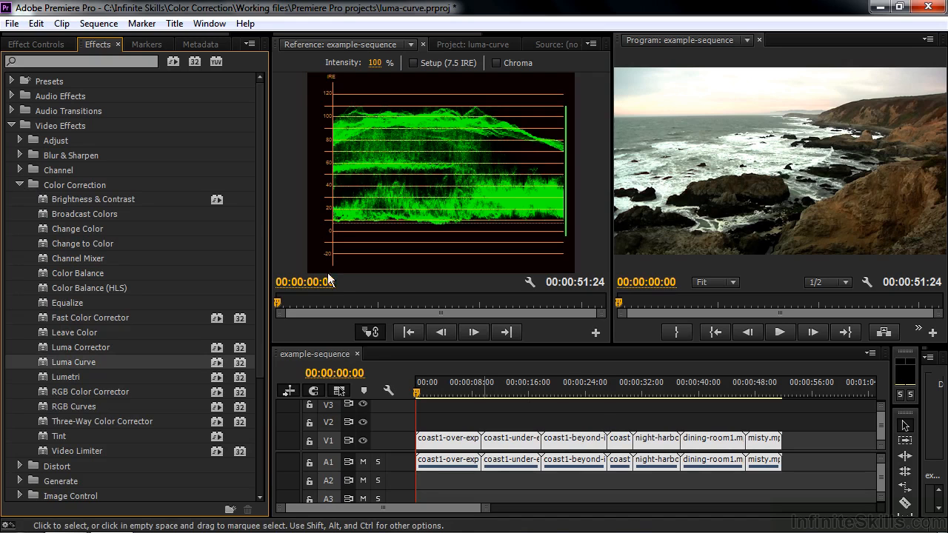
Step: Show the Luma Curve settings of the coast1-over-exposed clip with the playhead at 00:00:03:23 and the effect timeline hidden
left_click(32, 44)
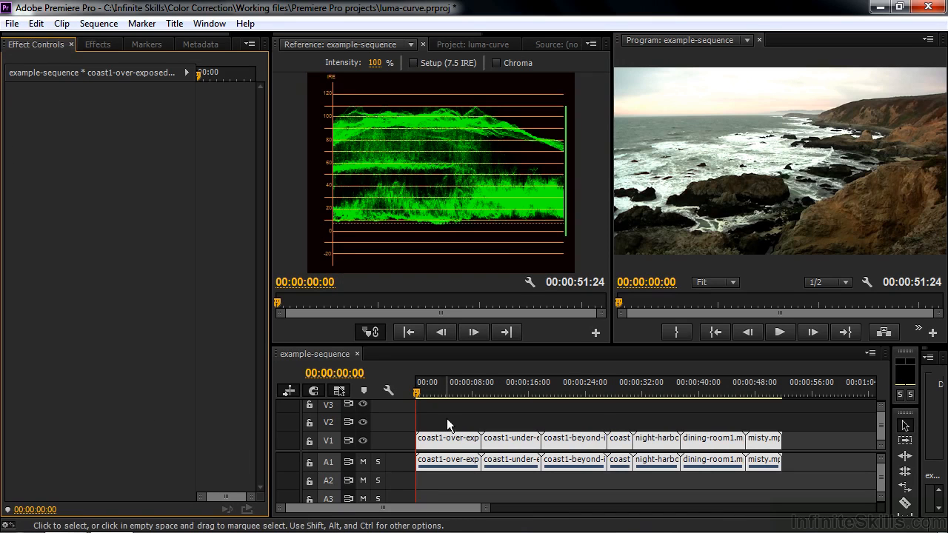
key("ctrl+a")
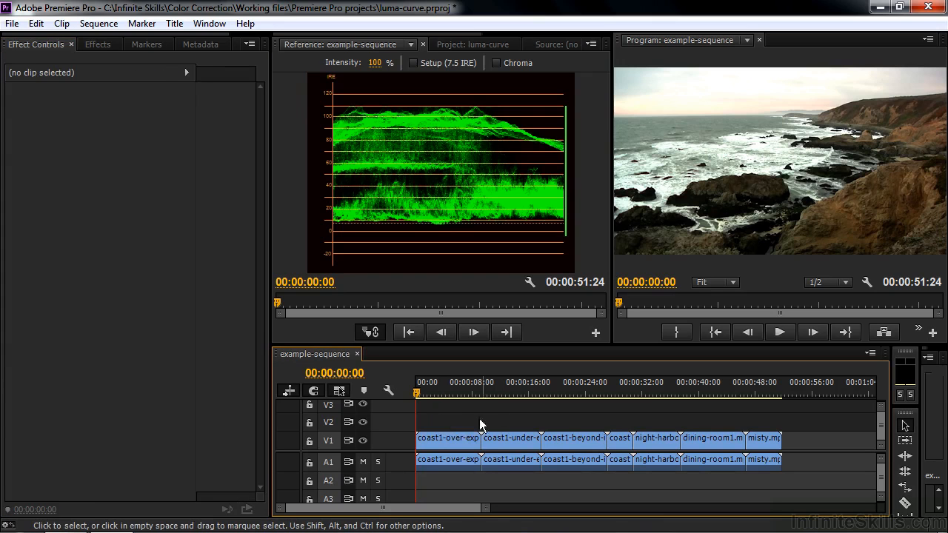
left_click(452, 441)
left_click(443, 393)
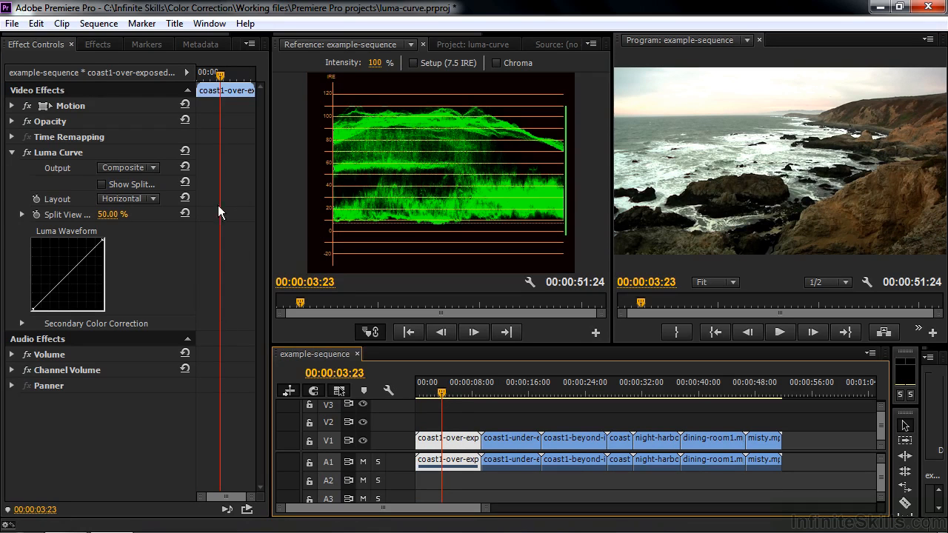
left_click(186, 72)
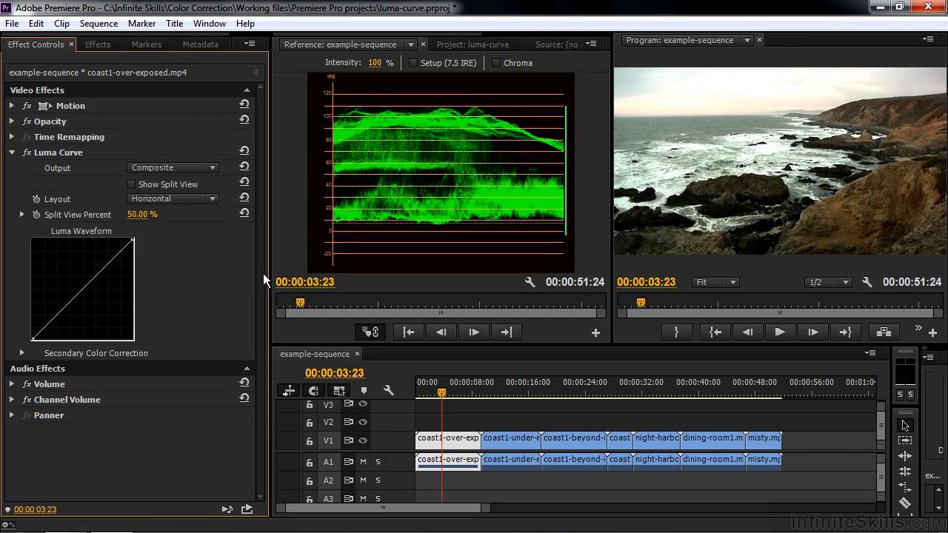
Step: Enlarge the effect settings area and the waveform reference monitor, shrinking the timeline and program view
left_click_drag(268, 277, 315, 279)
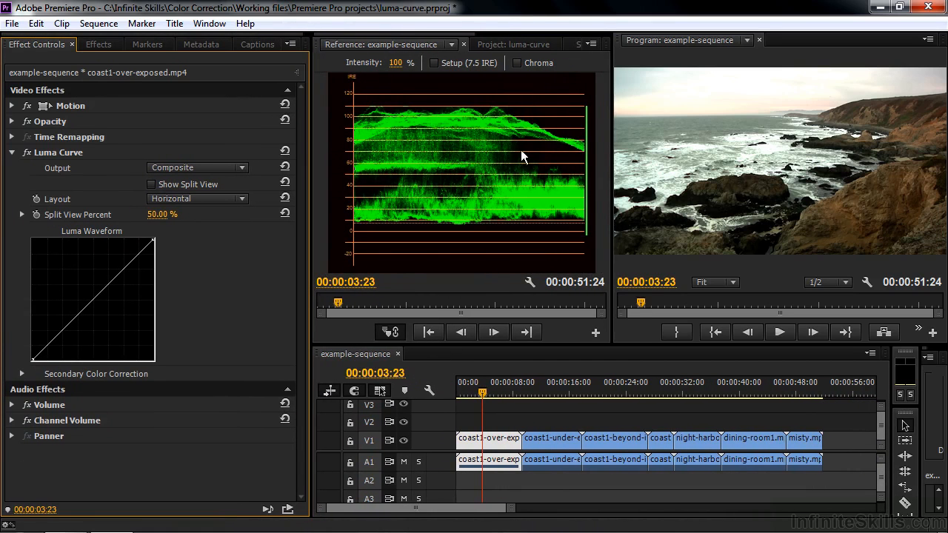
left_click_drag(349, 345, 343, 424)
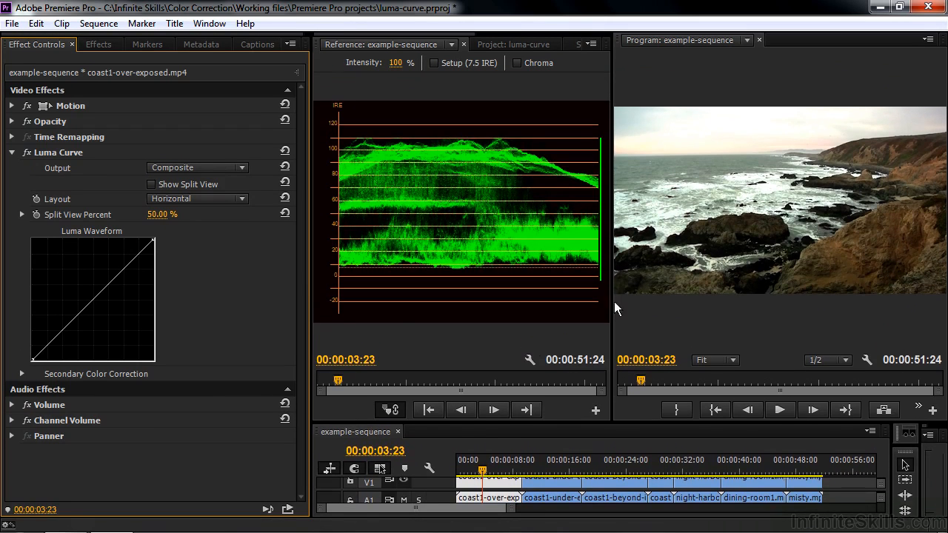
left_click_drag(613, 274, 680, 278)
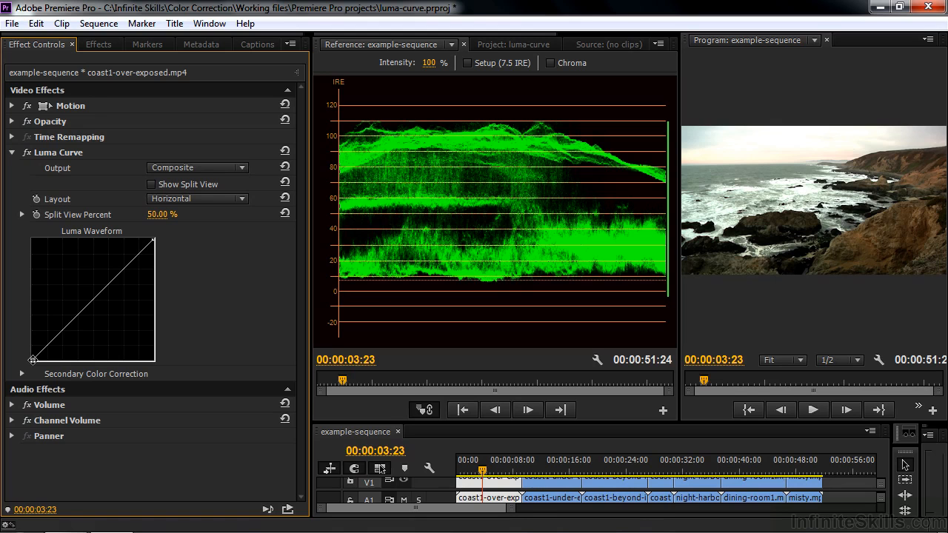
Step: Shift the over-exposed clip's luma curve black point inward along the base until the darkest shadows reach 0 IRE
mouse_move(33, 360)
left_mouse_down()
mouse_move(33, 345)
mouse_move(38, 363)
left_mouse_up()
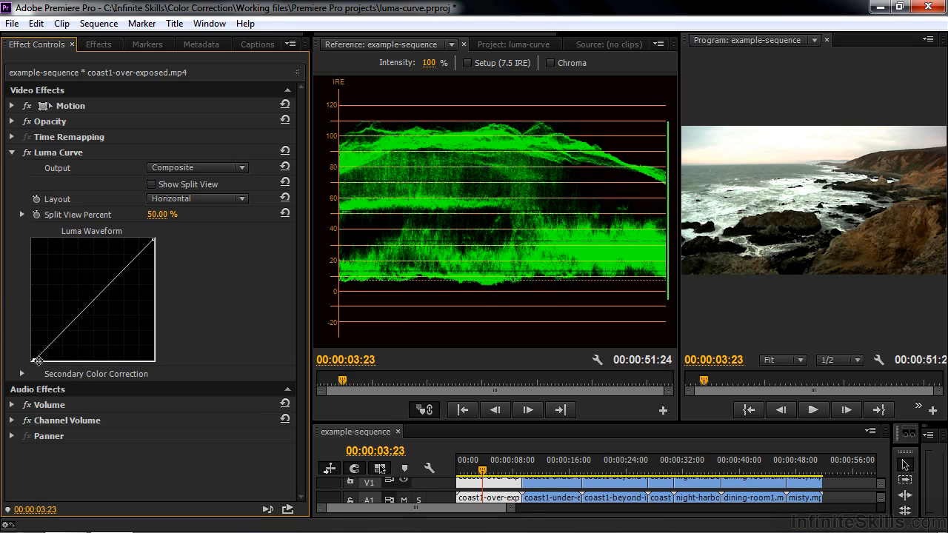
left_click_drag(34, 359, 38, 359)
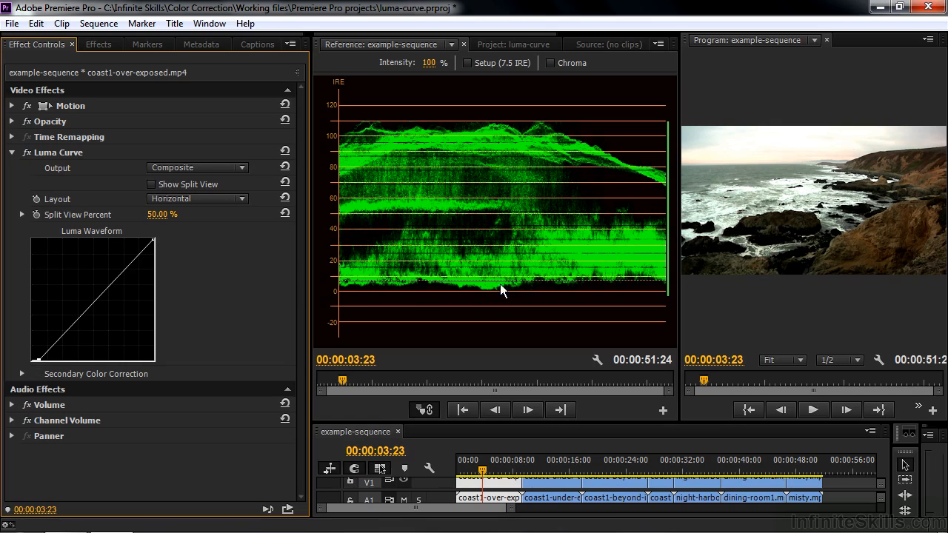
left_click_drag(40, 360, 39, 362)
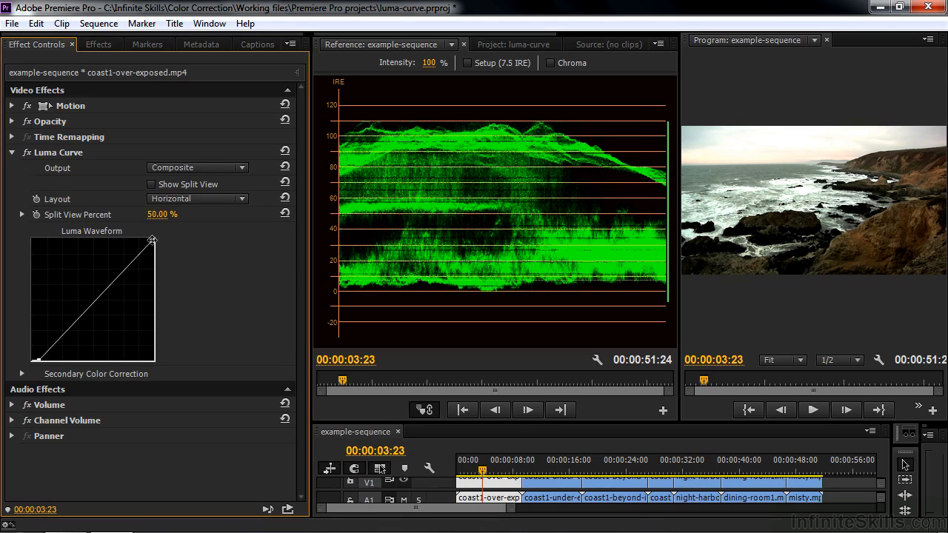
Step: Lower the over-exposed clip's luma curve white point until highlights peak at about 100 IRE, and compare with the effect off and on
mouse_move(152, 240)
left_mouse_down()
mouse_move(138, 237)
mouse_move(155, 239)
mouse_move(155, 251)
left_mouse_up()
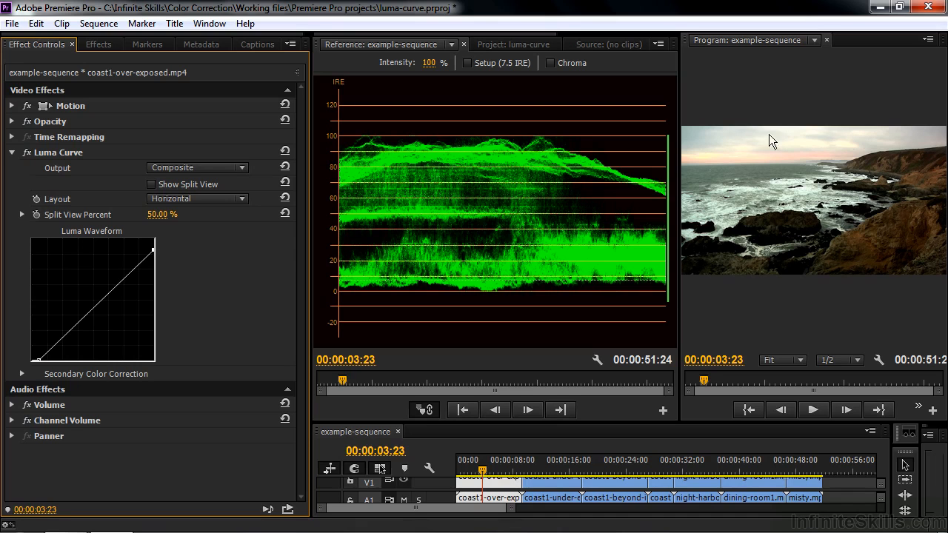
left_click(28, 152)
left_click(28, 152)
Step: Add a midtone point to the over-exposed clip's luma curve, try raising it, and return it to the straight line
left_click(93, 307)
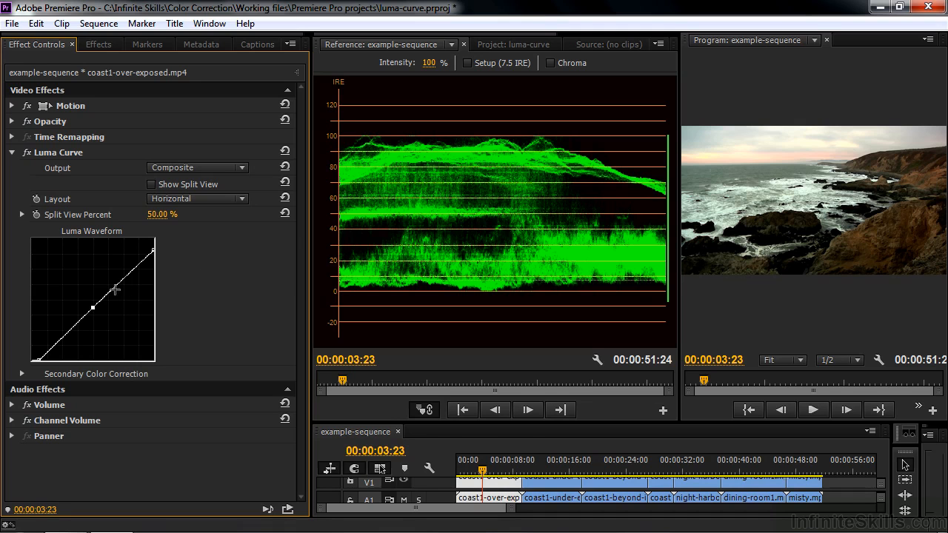
mouse_move(92, 310)
left_mouse_down()
mouse_move(106, 254)
mouse_move(59, 334)
mouse_move(105, 274)
mouse_move(71, 307)
mouse_move(90, 302)
left_mouse_up()
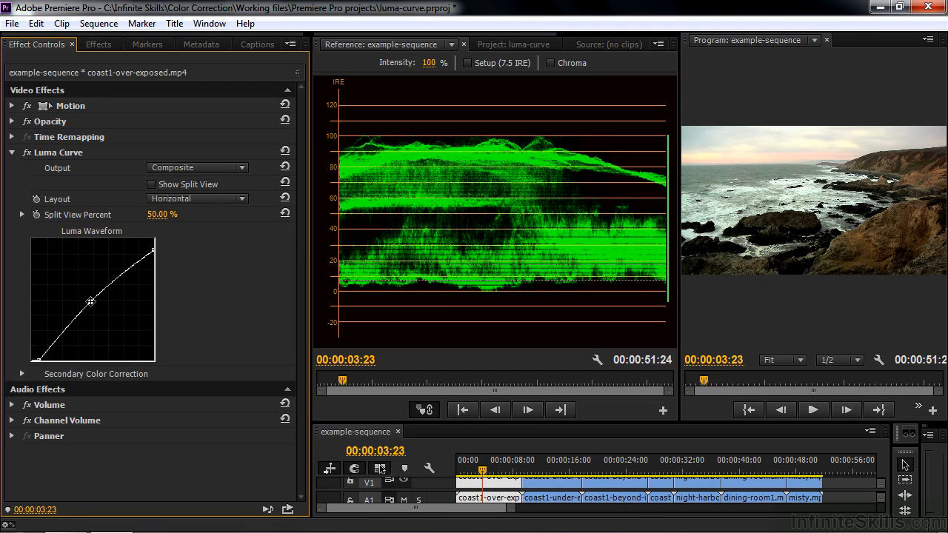
left_click_drag(90, 302, 93, 309)
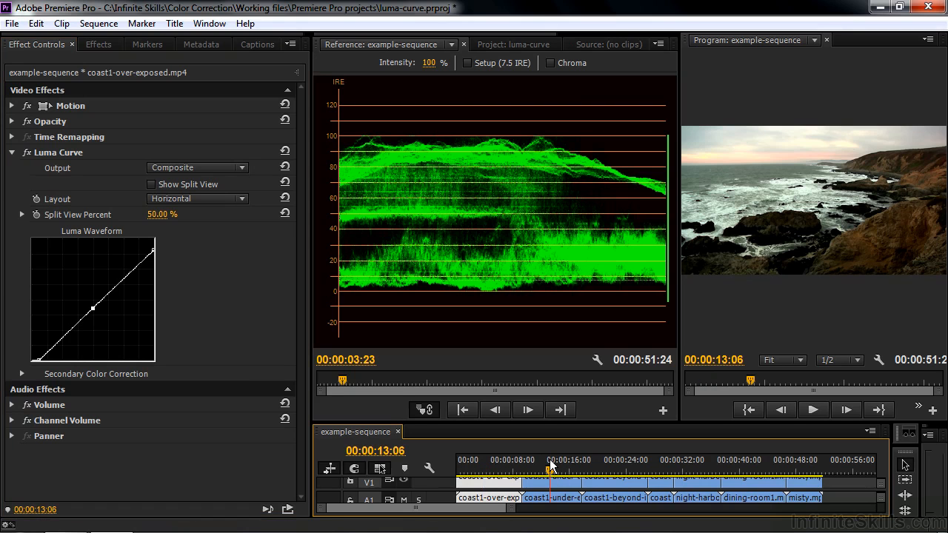
Step: Select the coast1-under-exposed clip, compare it with the over-exposed shot, and place the playhead at 00:00:14:01
left_click(551, 465)
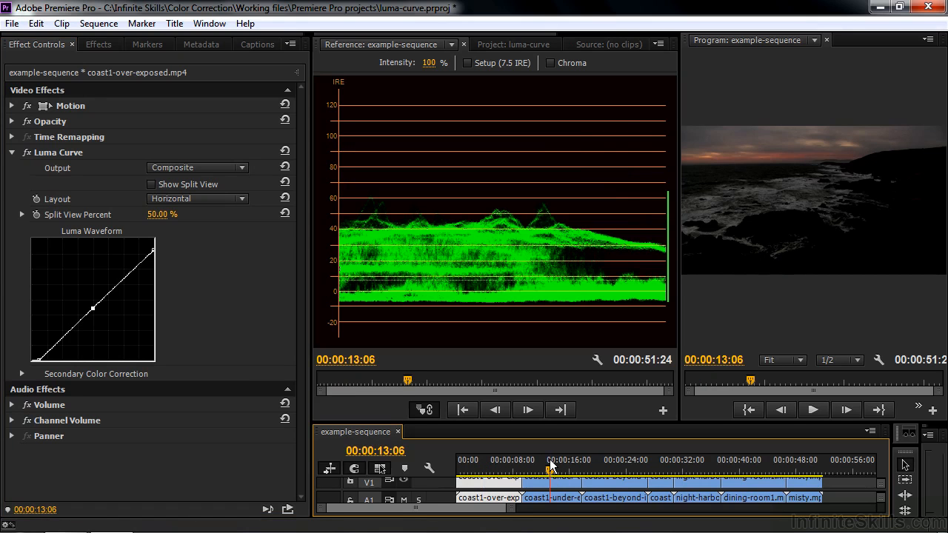
left_click(541, 483)
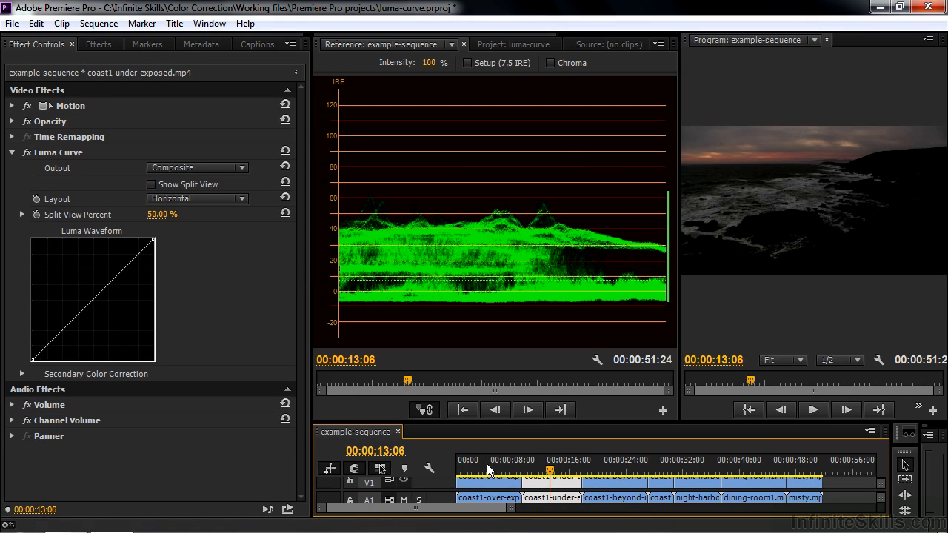
left_click(486, 465)
left_click(556, 467)
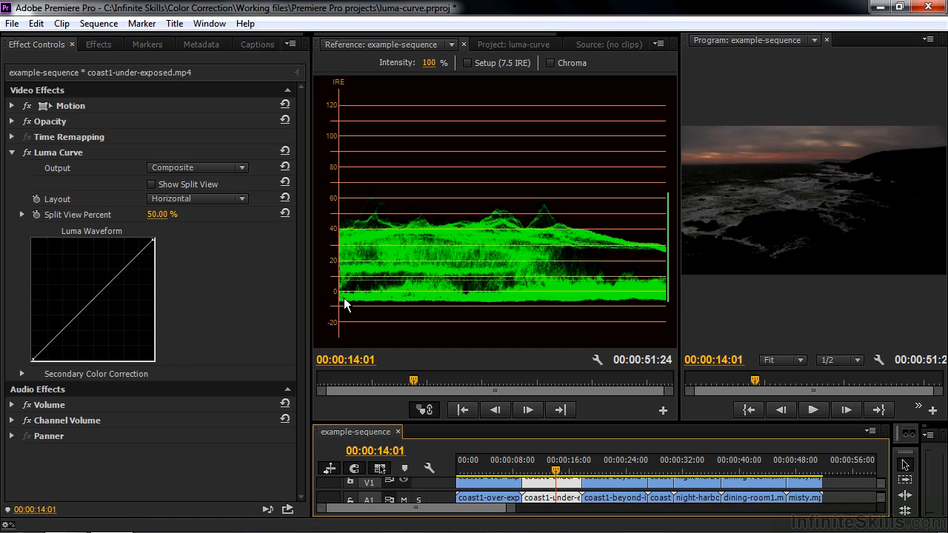
Step: Raise the under-exposed clip's luma curve black point to just above 0 IRE and shift the white point inward until highlights reach about 100 IRE
left_click(34, 360)
left_click_drag(34, 360, 35, 350)
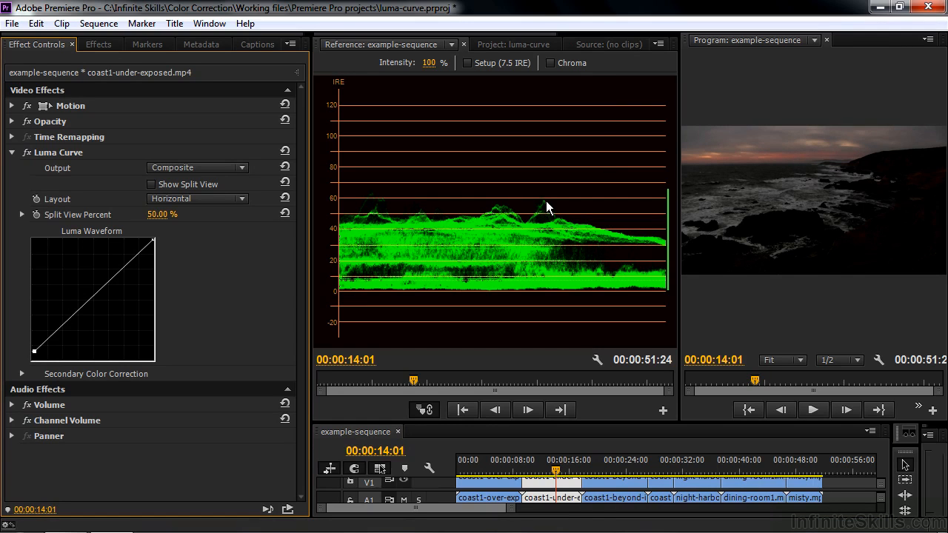
left_click_drag(156, 236, 99, 205)
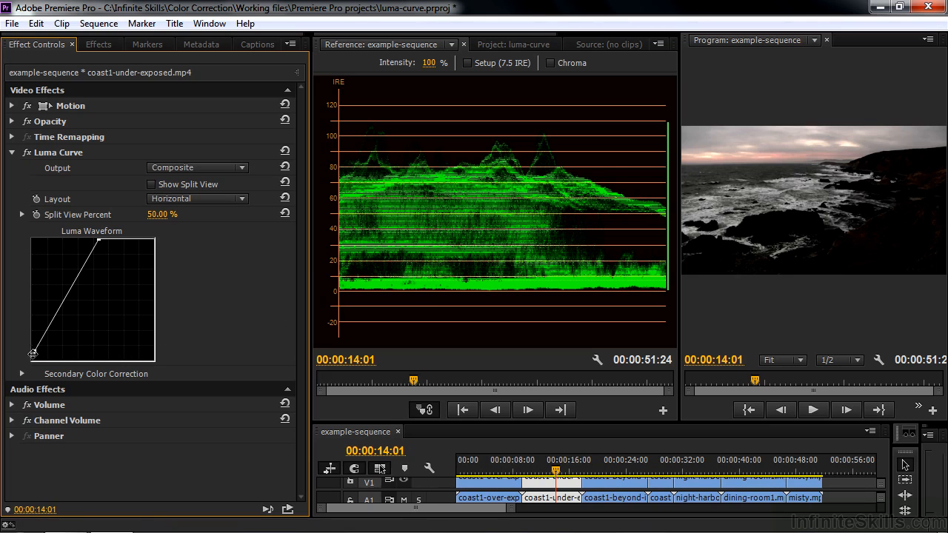
left_click_drag(34, 352, 32, 350)
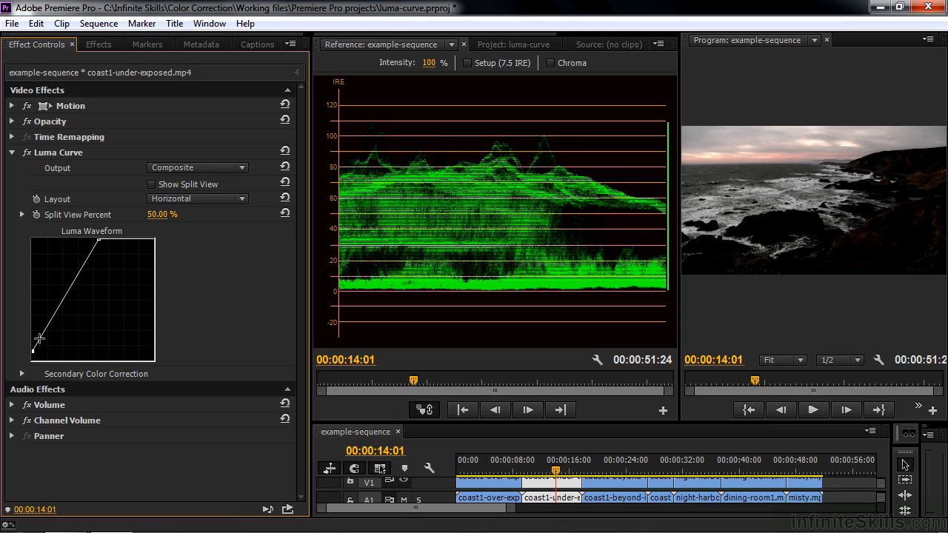
Step: Add three points to the shadow end of the under-exposed clip's luma curve and shift the lowest one to lift the shadows slightly
left_click(39, 340)
left_click_drag(46, 331, 49, 323)
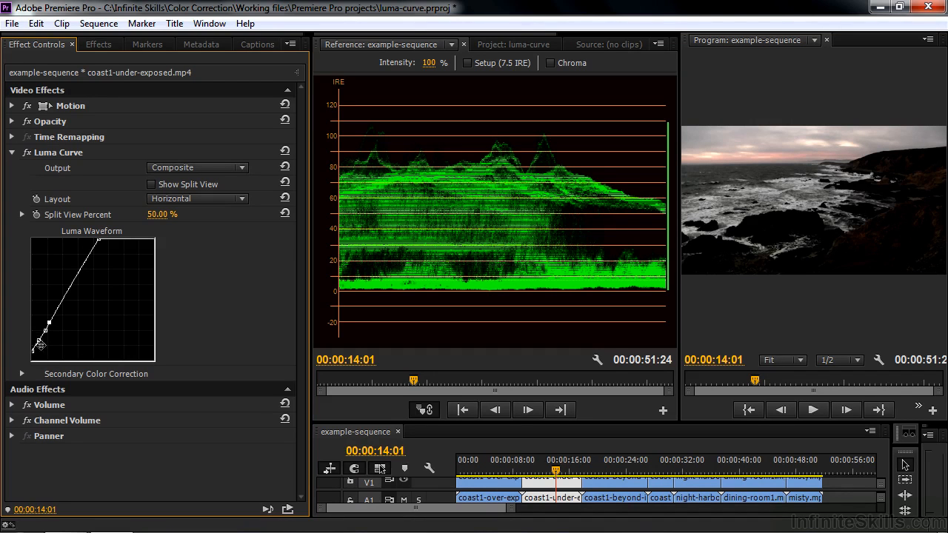
mouse_move(38, 340)
left_mouse_down()
mouse_move(33, 332)
mouse_move(35, 341)
left_mouse_up()
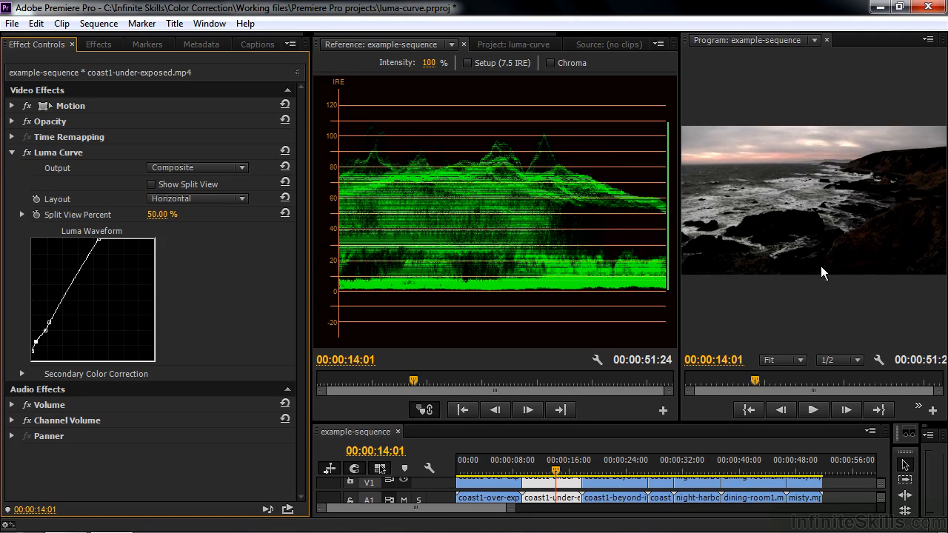
Step: On the coast1-beyond-ire clip at 00:00:21:17, raise the luma curve black point to 0 IRE and lower the white point to about 100 IRE
left_click_drag(545, 469, 609, 470)
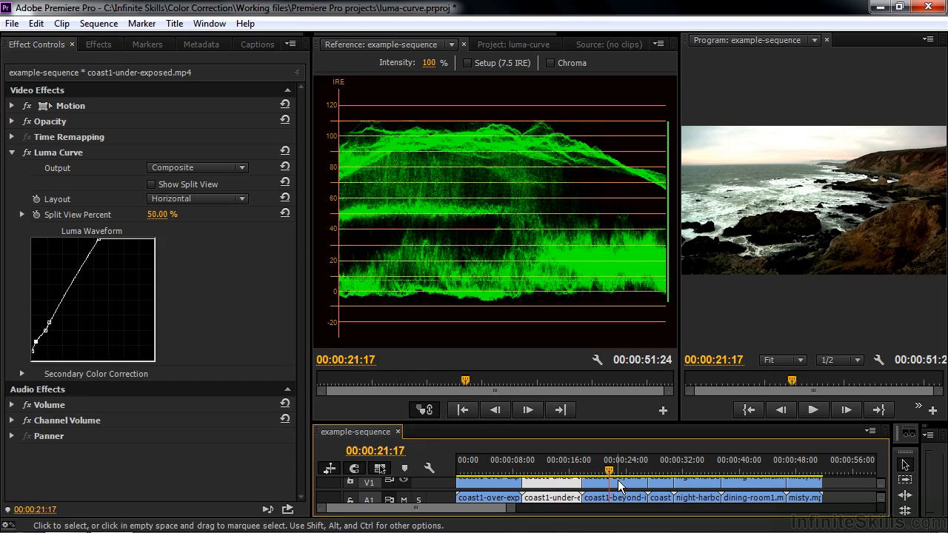
left_click(618, 482)
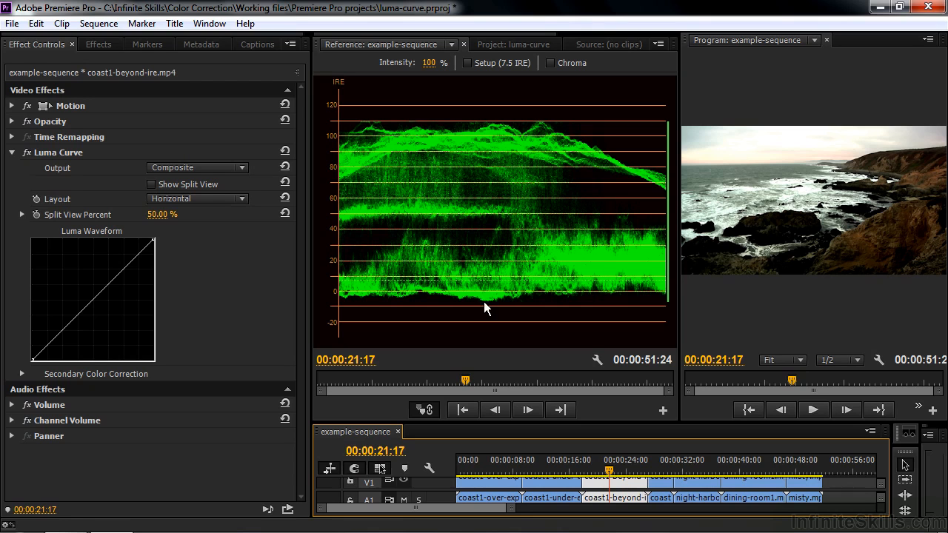
left_click(30, 357)
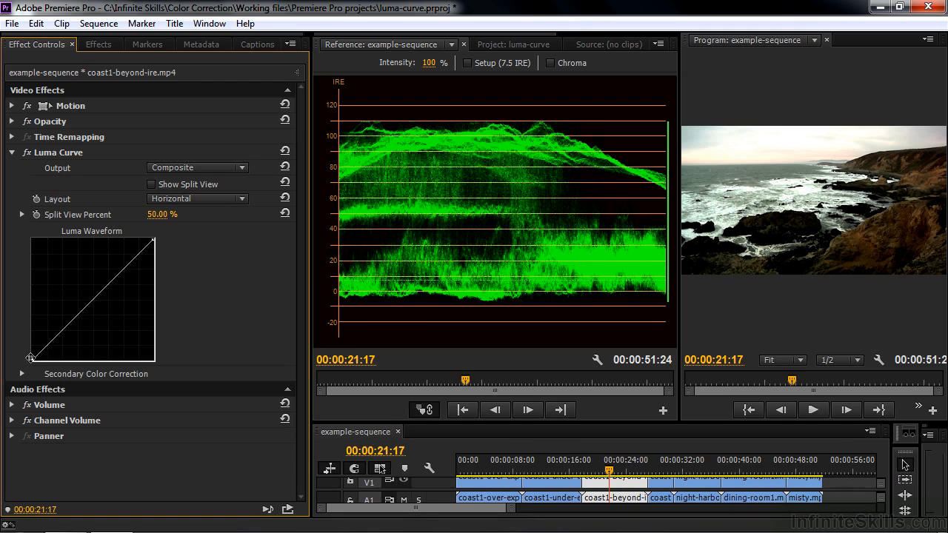
left_click_drag(31, 358, 26, 353)
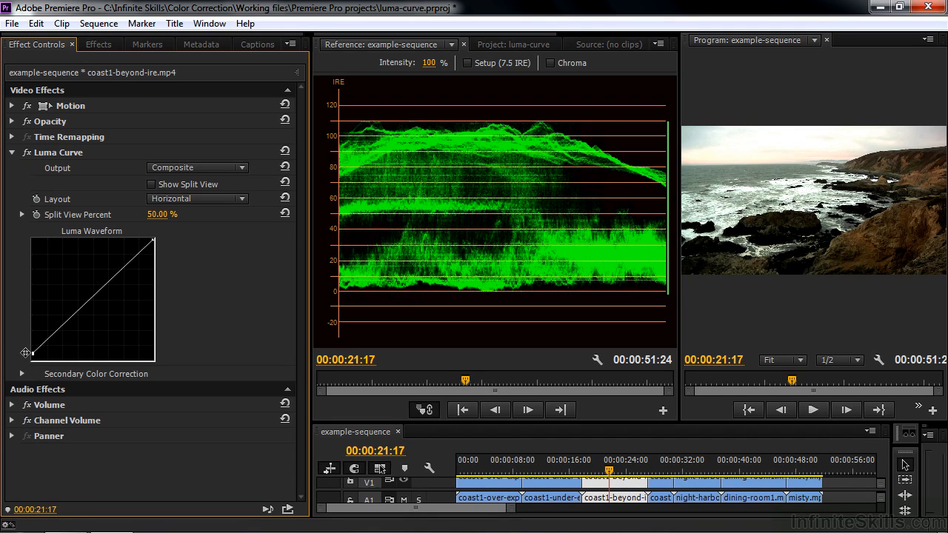
left_click_drag(151, 240, 152, 252)
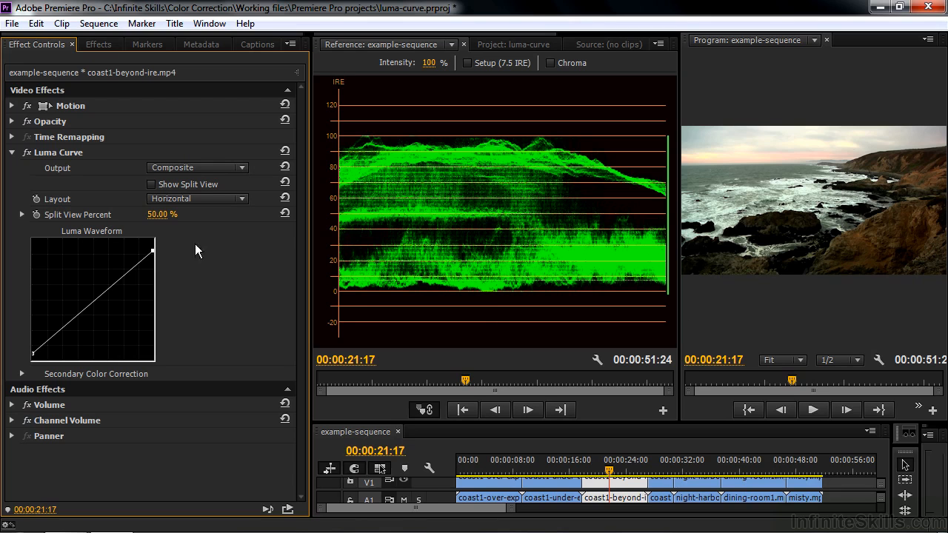
Step: Shape the coast1-beyond-ire luma curve into an S with a raised highlight point and lowered shadow point, and adjust a midtone point
left_click(140, 260)
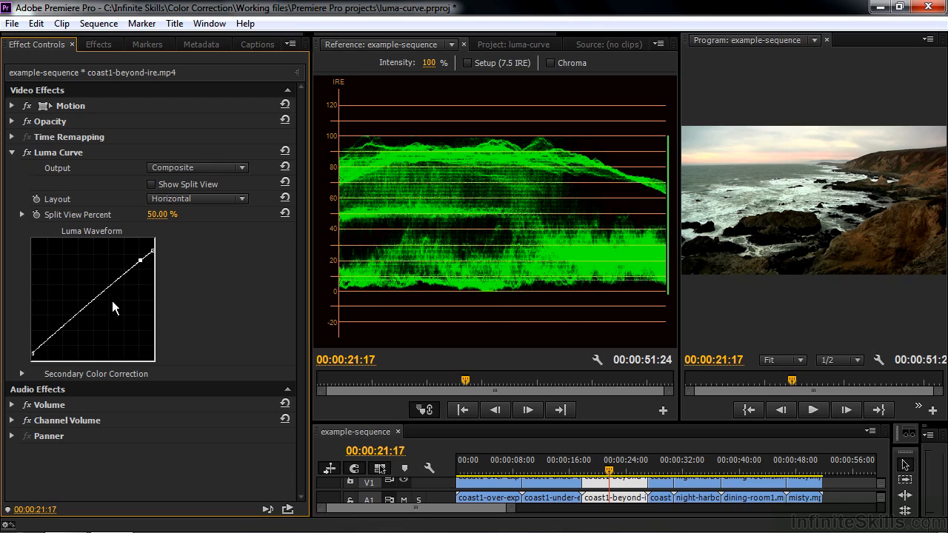
left_click(45, 341)
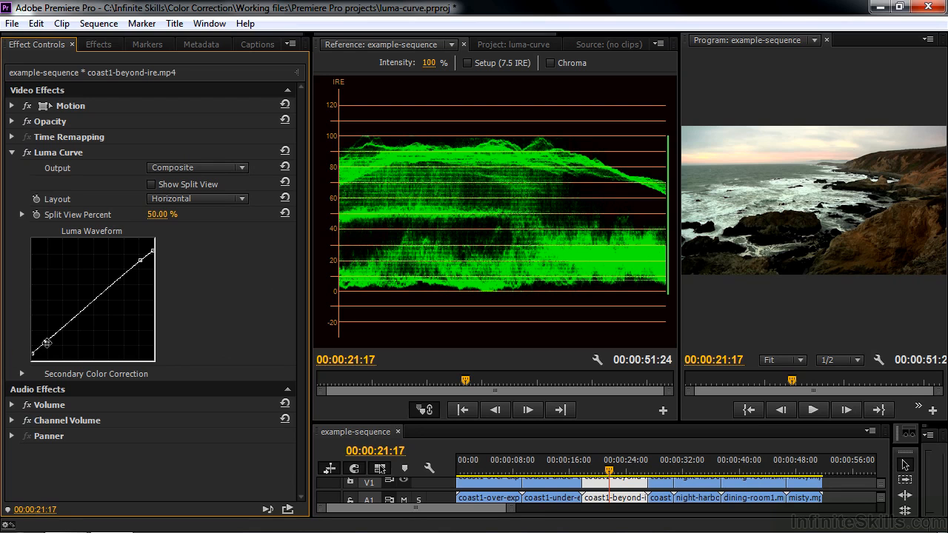
left_click_drag(46, 342, 46, 344)
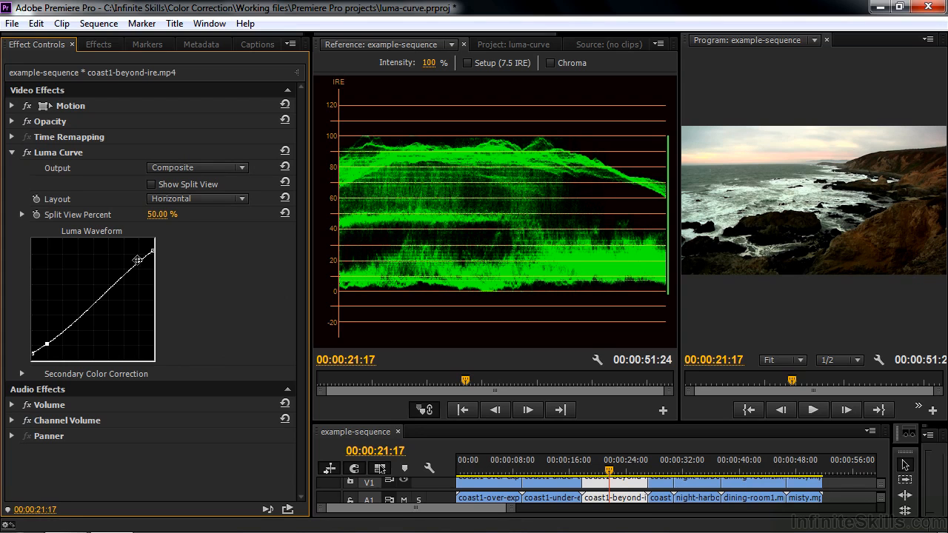
left_click_drag(139, 260, 134, 260)
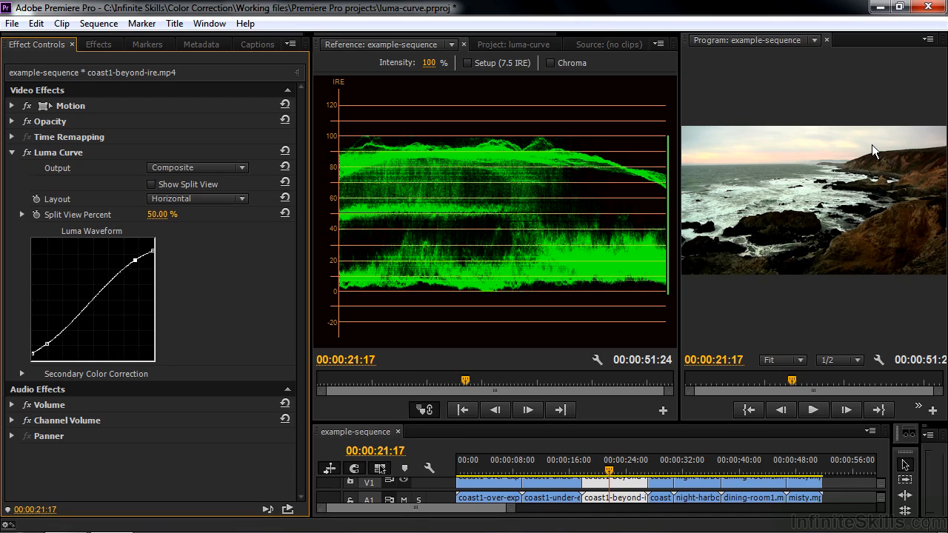
left_click(88, 303)
left_click_drag(88, 303, 92, 297)
Step: On the coast1-good-exposure clip at 00:00:29:00, anchor the luma curve's midpoint and add a raised point near its highlight end
left_click(662, 469)
left_click(658, 481)
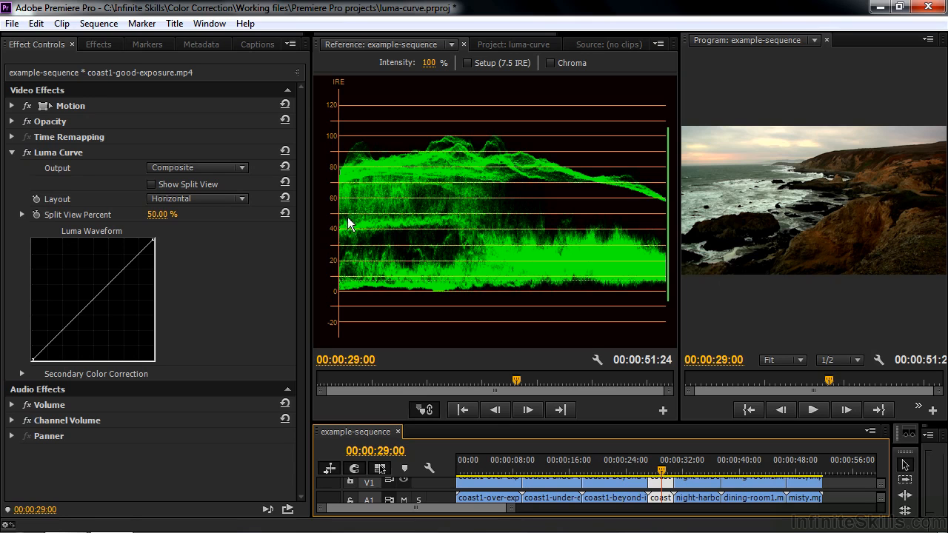
left_click(92, 300)
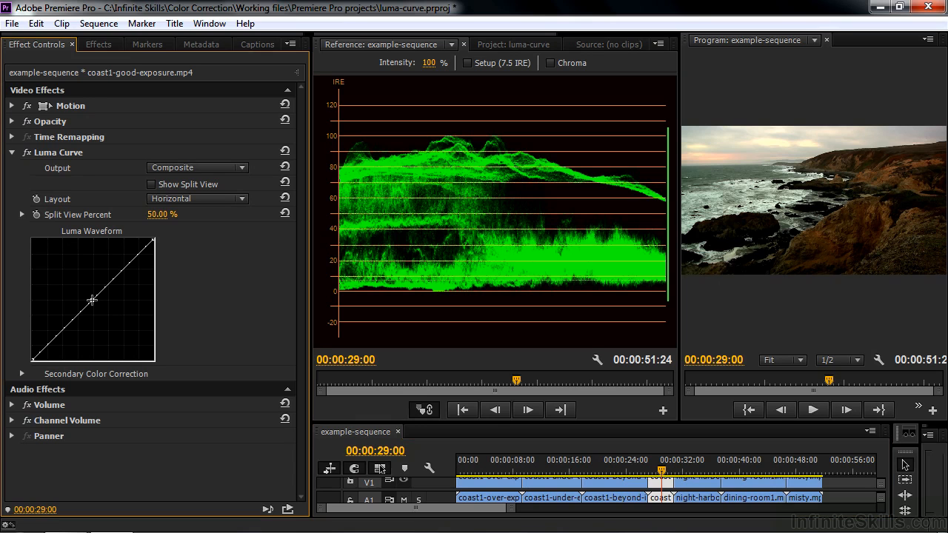
left_click_drag(92, 299, 92, 300)
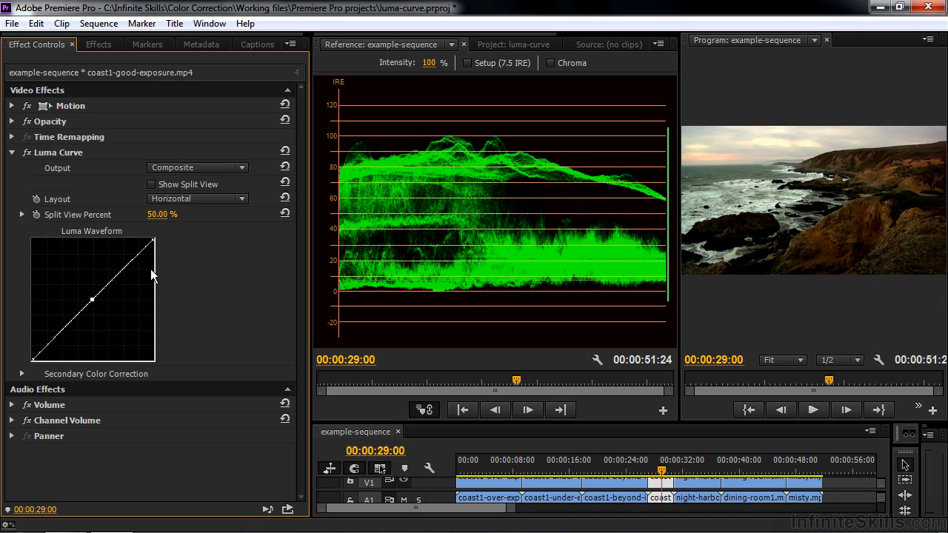
left_click_drag(139, 252, 135, 249)
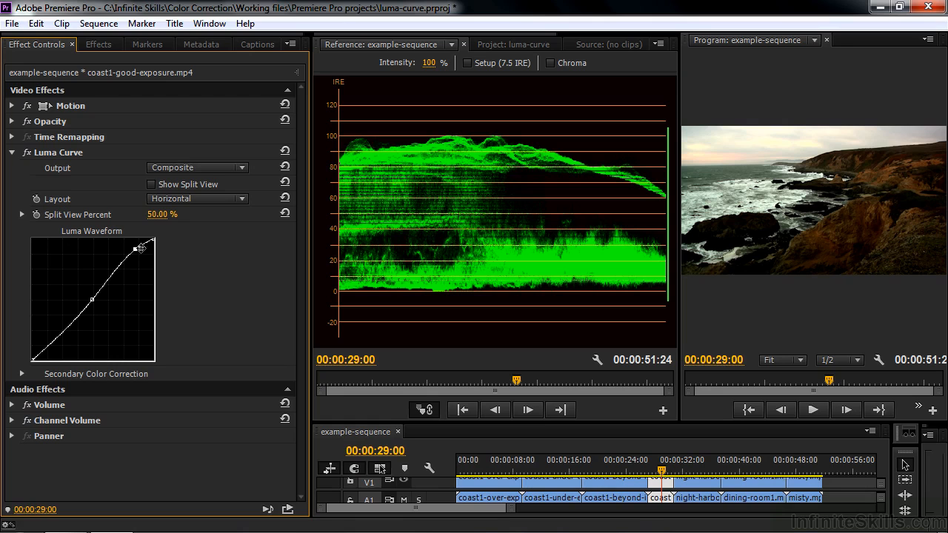
Step: Add a slightly lowered shadow point to the coast1-good-exposure luma curve and raise its midpoint to brighten the midtones
left_click(43, 348)
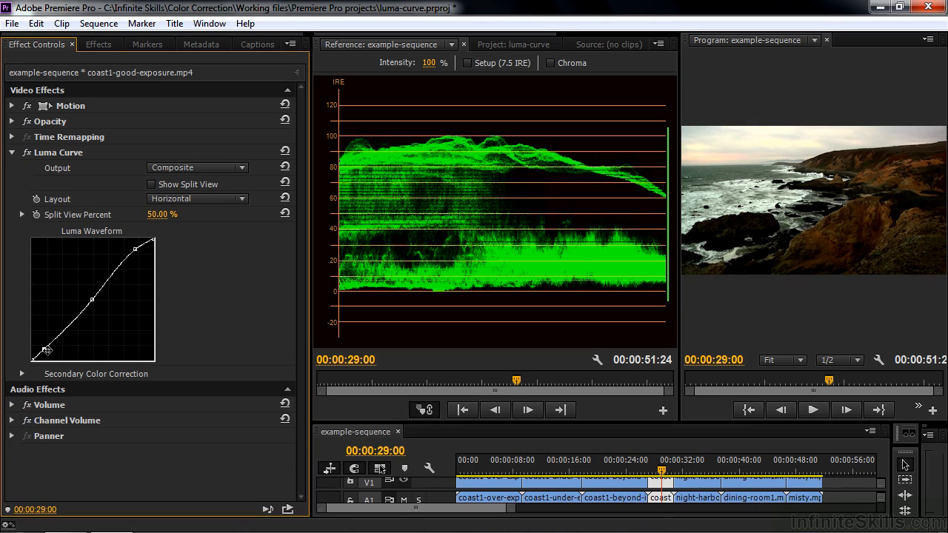
left_click_drag(45, 350, 47, 351)
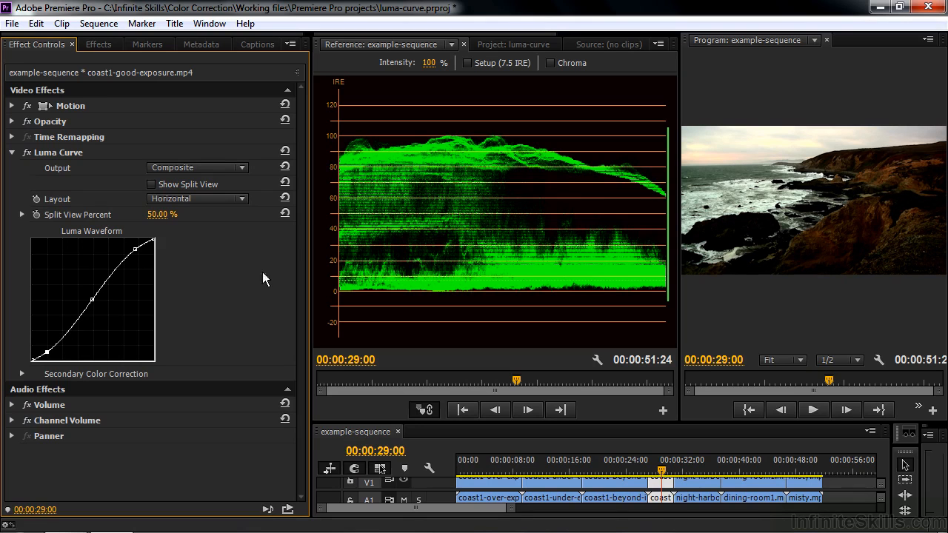
mouse_move(92, 300)
left_mouse_down()
mouse_move(101, 301)
mouse_move(90, 292)
left_mouse_up()
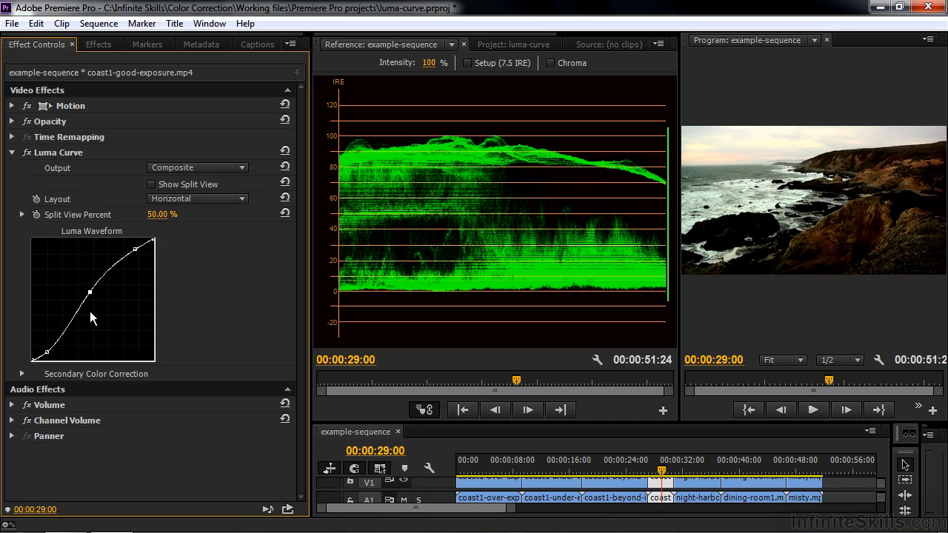
Step: On the night-harbor clip at 00:00:32:23, anchor the luma curve's upper end with three points and lower the white point towards 100 IRE
left_click(688, 463)
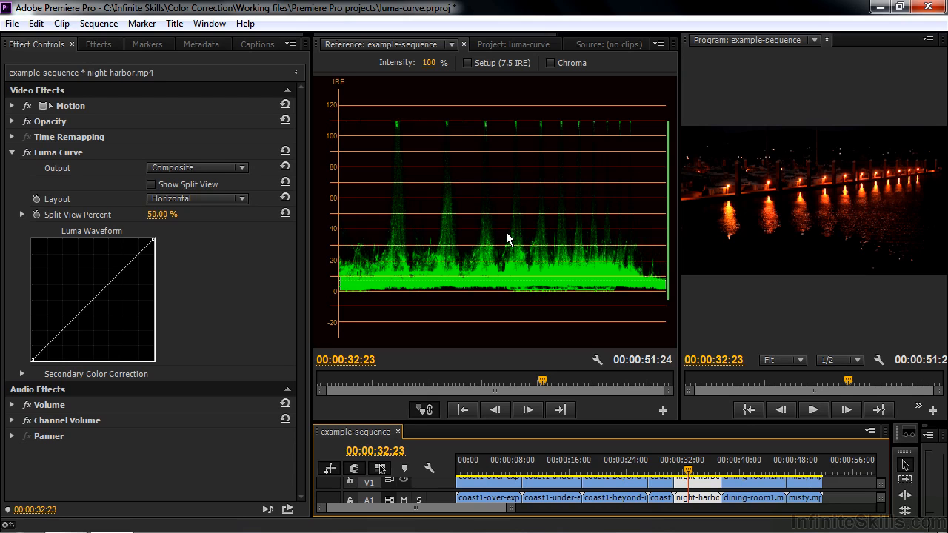
left_click(143, 246)
mouse_move(137, 257)
left_mouse_down()
mouse_move(128, 272)
mouse_move(138, 255)
left_mouse_up()
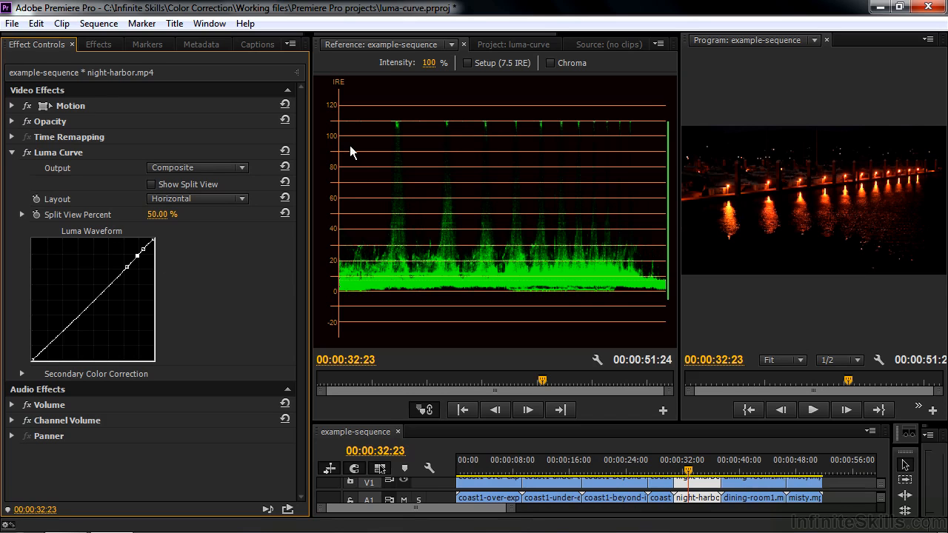
left_click_drag(153, 239, 158, 247)
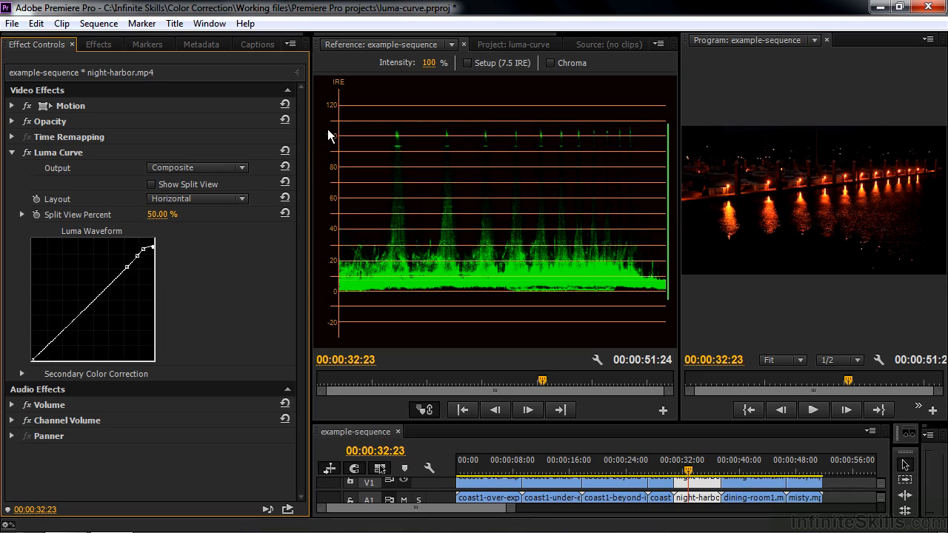
Step: On the dining-room1 clip at 00:00:40:28, anchor the luma curve's upper end with three points and lower the white point slightly
left_click(746, 469)
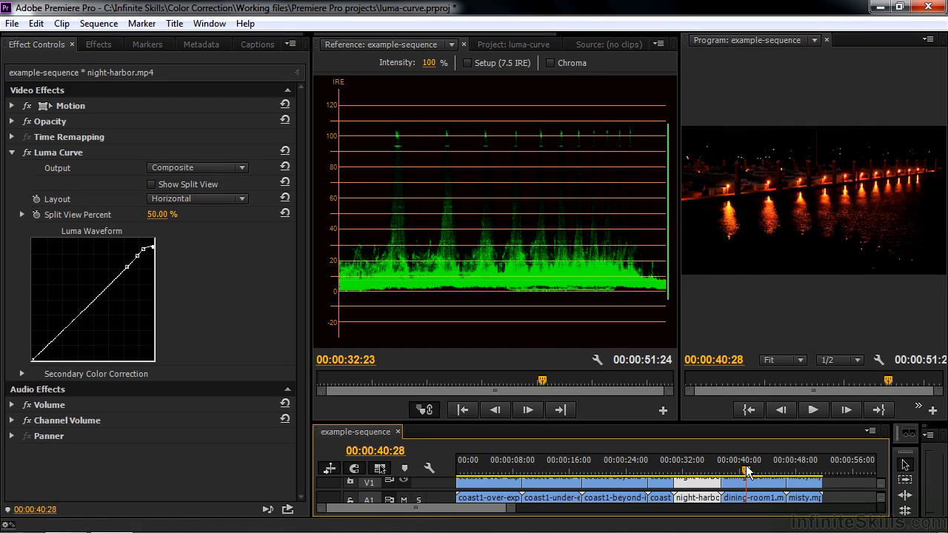
left_click(751, 484)
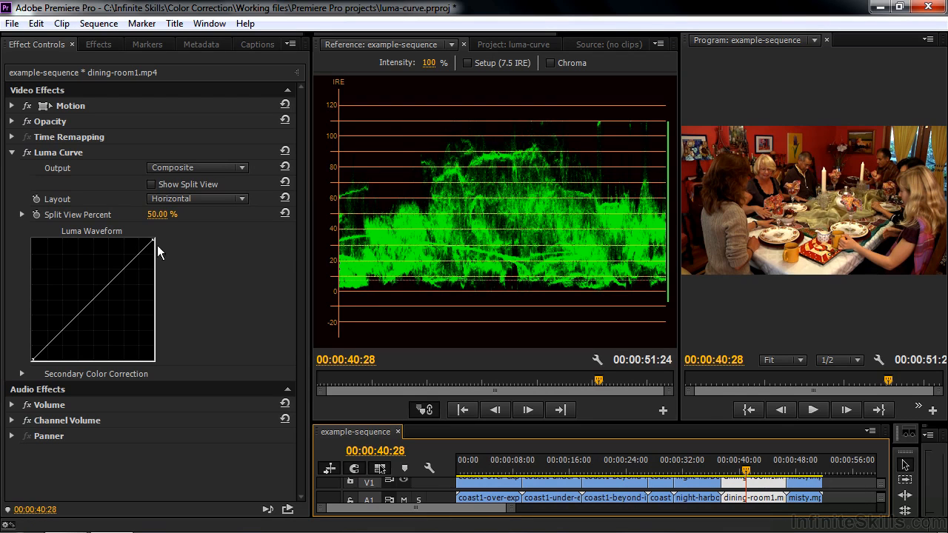
mouse_move(146, 247)
left_mouse_down()
mouse_move(131, 260)
mouse_move(152, 246)
left_mouse_up()
left_click(573, 143)
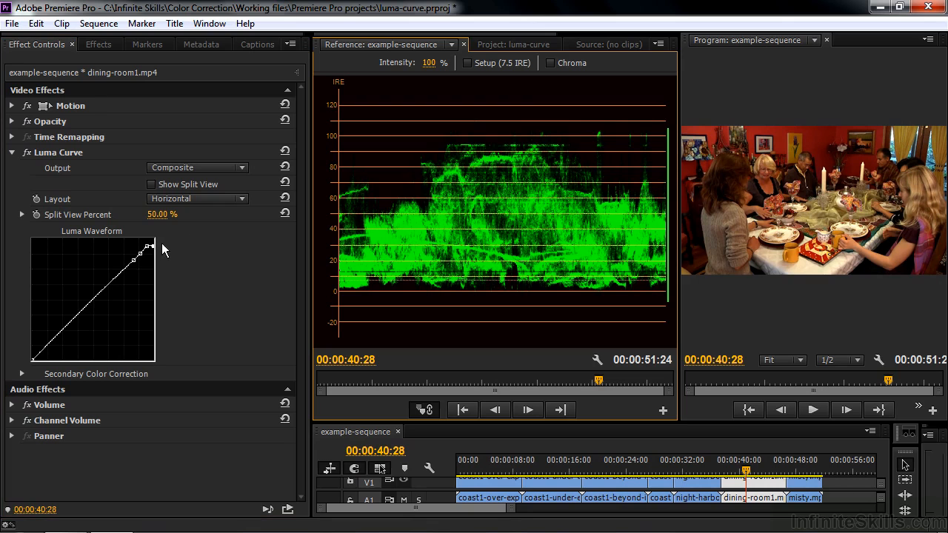
left_click_drag(156, 246, 154, 246)
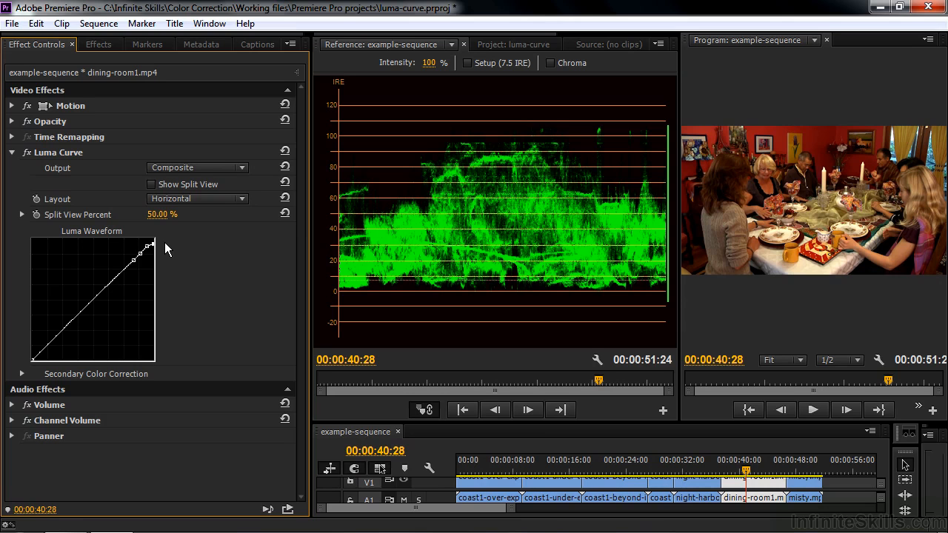
Step: On the misty clip at 00:00:48:17, add a highlight point and a shadow point to the luma curve, and lift the shadow point
left_click(800, 465)
left_click(802, 483)
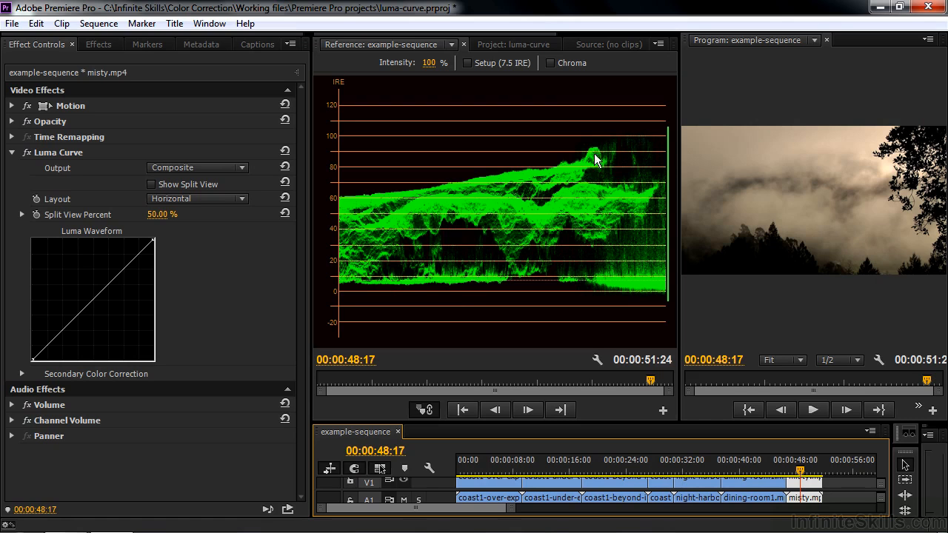
left_click(138, 252)
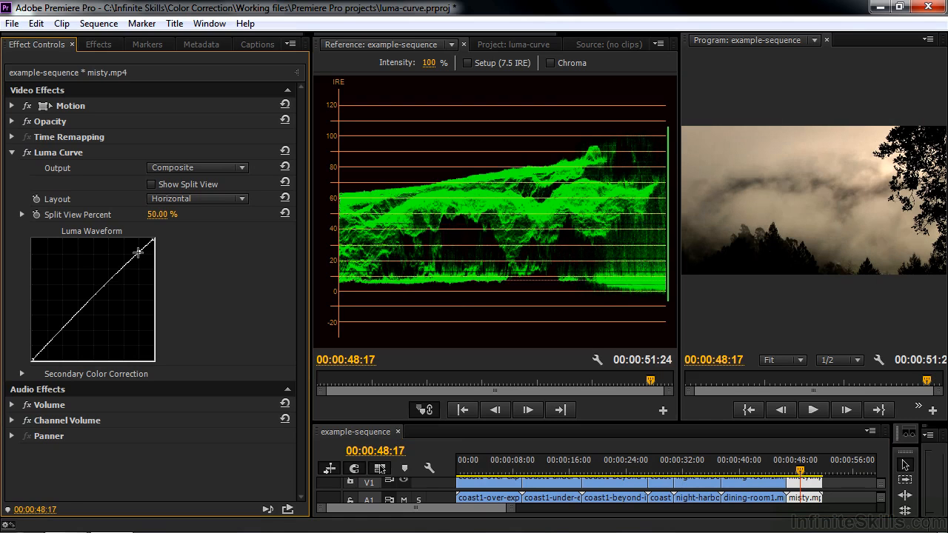
left_click_drag(43, 344, 47, 349)
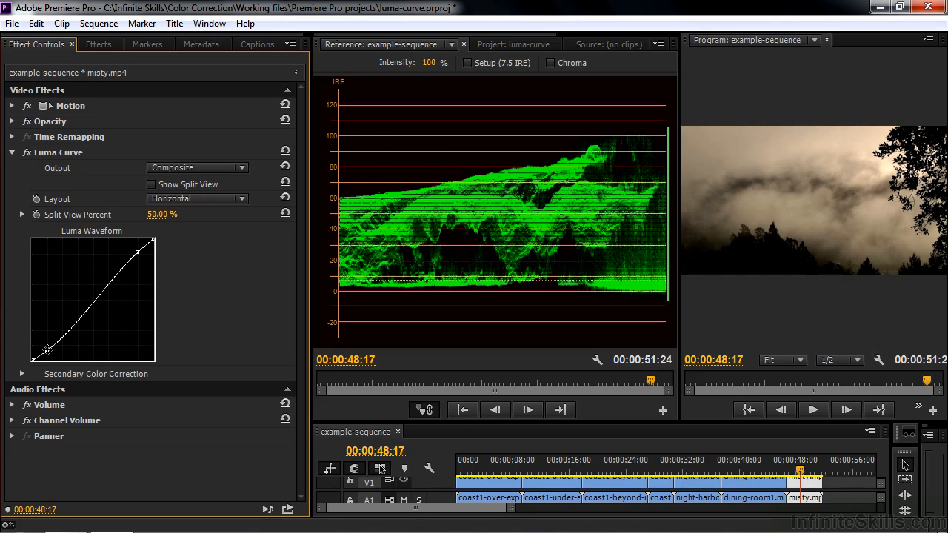
left_click_drag(47, 352, 38, 347)
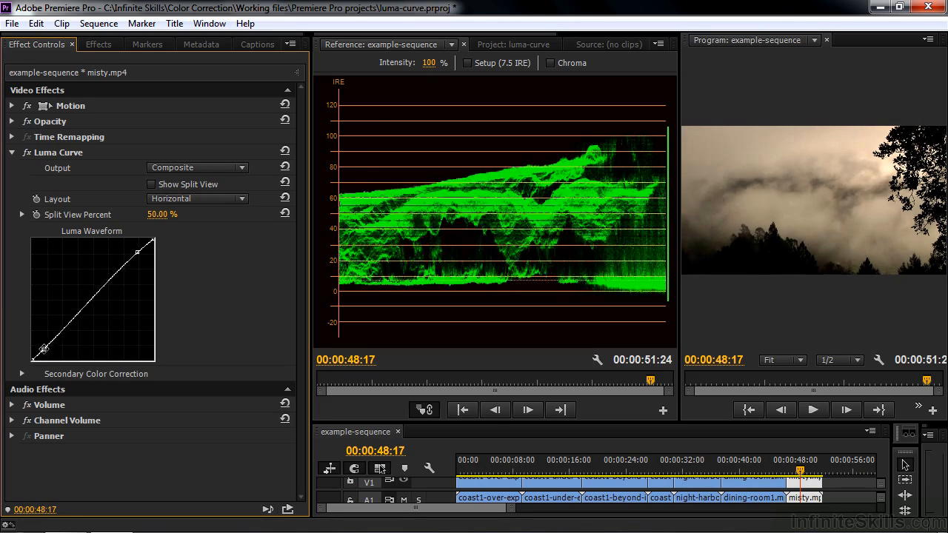
Step: Lower the highlight point of the misty clip's luma curve and compare the image with the Luma Curve effect off and on
left_click(138, 251)
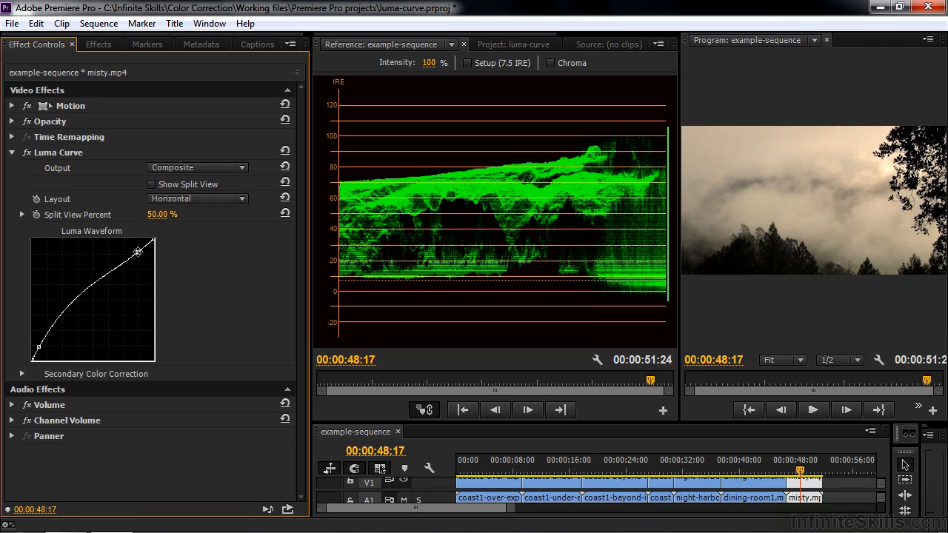
left_click_drag(138, 252, 142, 255)
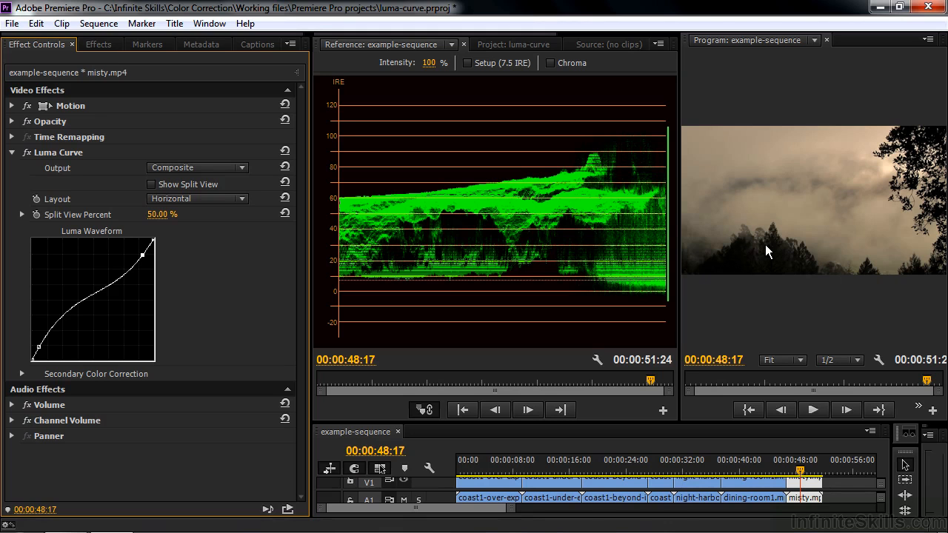
left_click(28, 152)
left_click(27, 152)
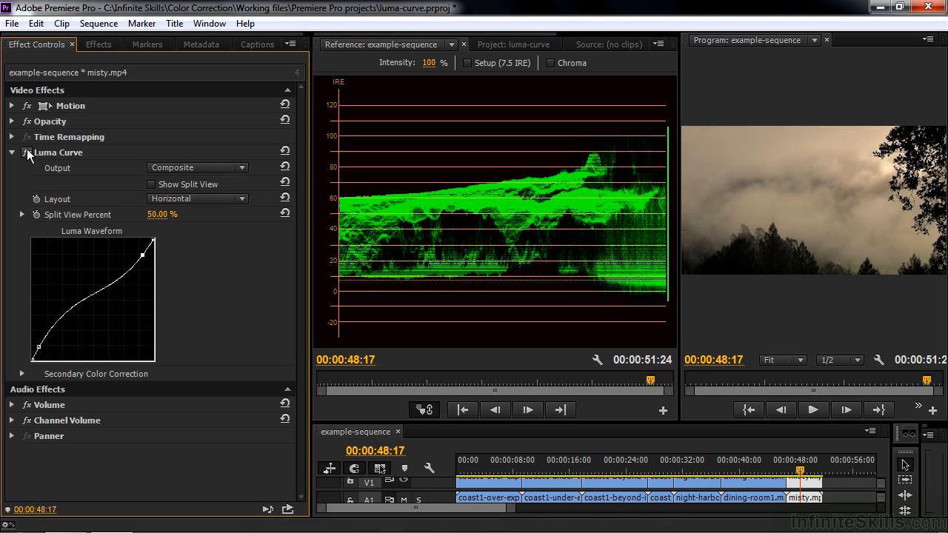